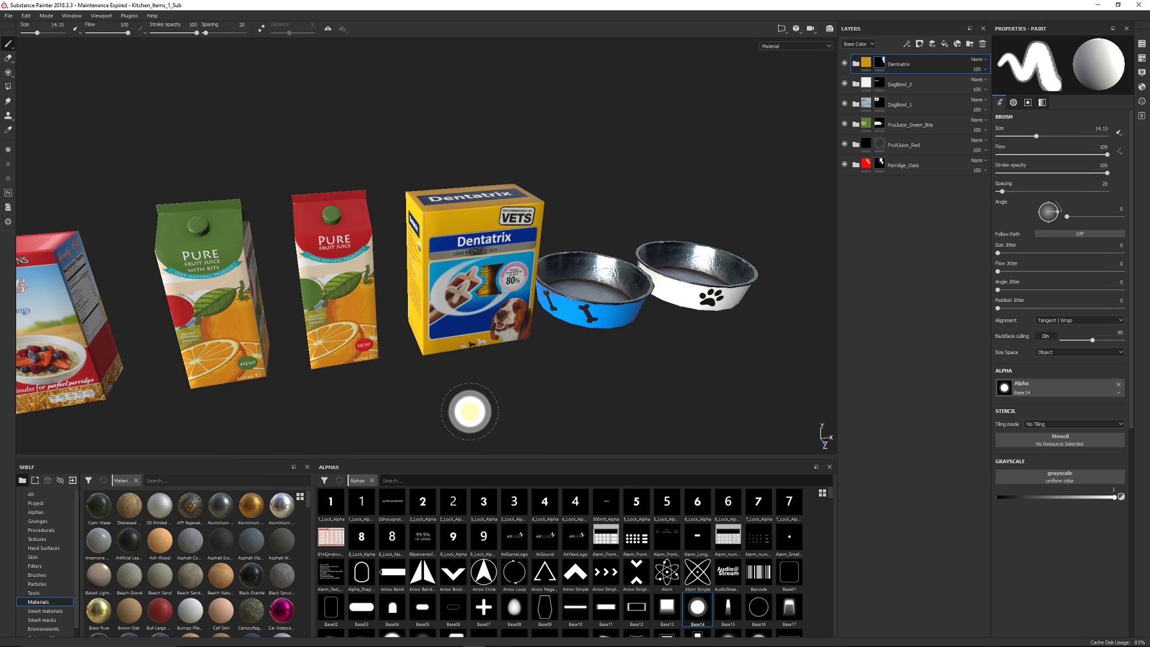
Filter the alphas by "font" and add a fill layer with a black mask above the Dentatrix folder.
{"action": "type", "text": "font"}
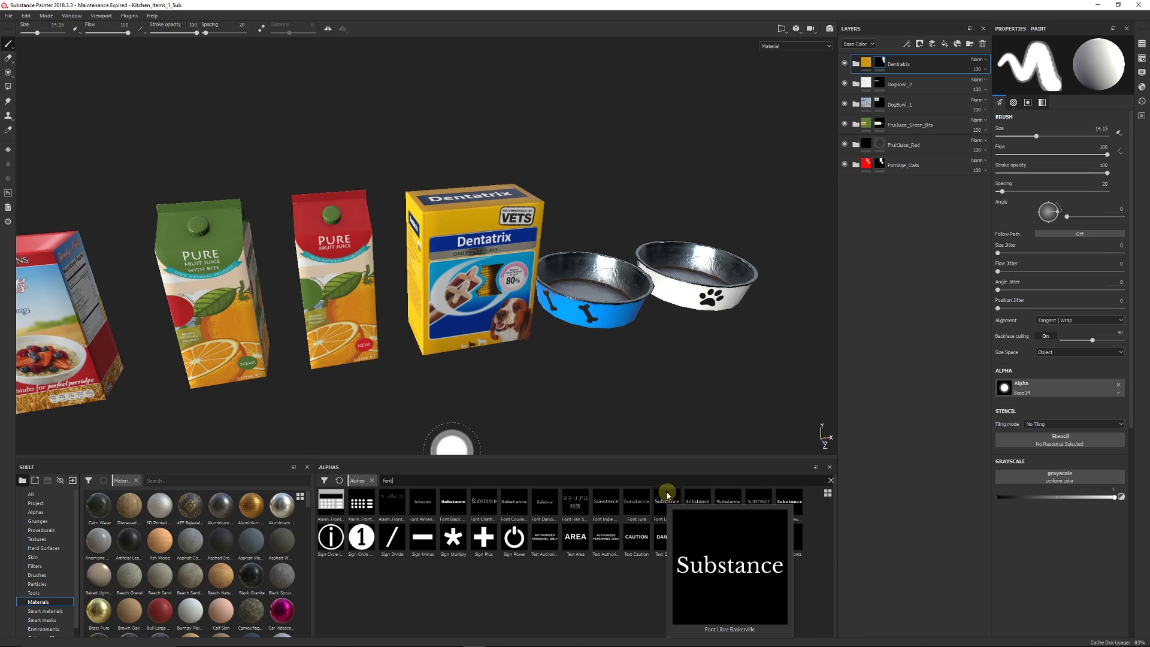
{"action": "left_click", "coordinate": [944, 44]}
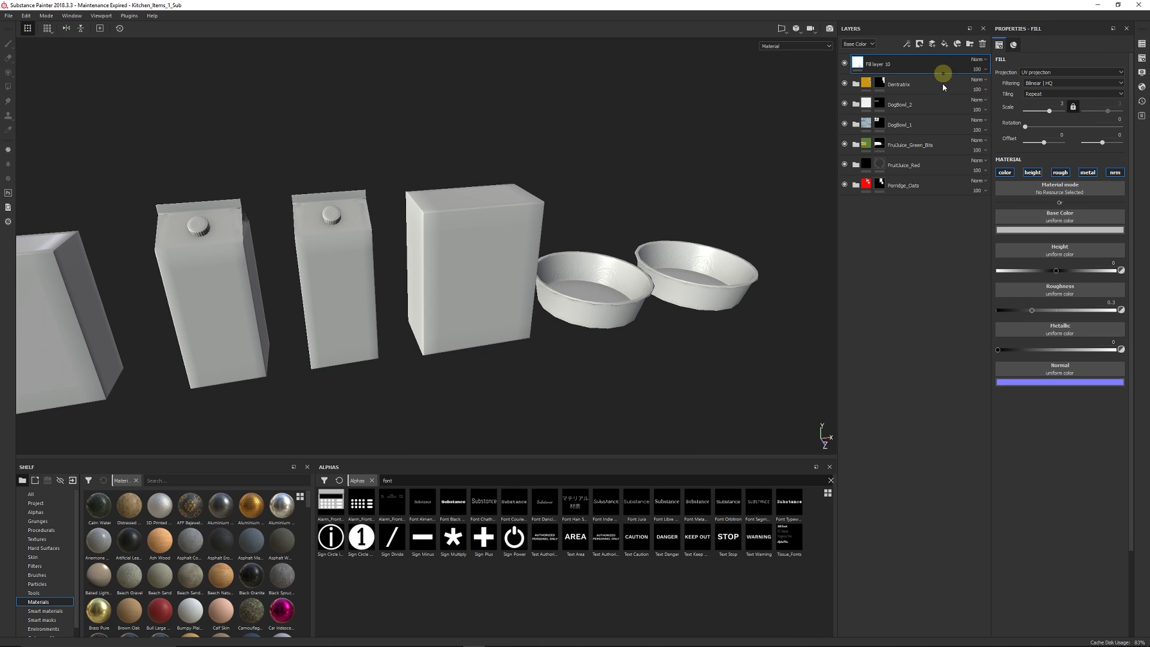
{"action": "right_click", "coordinate": [901, 75]}
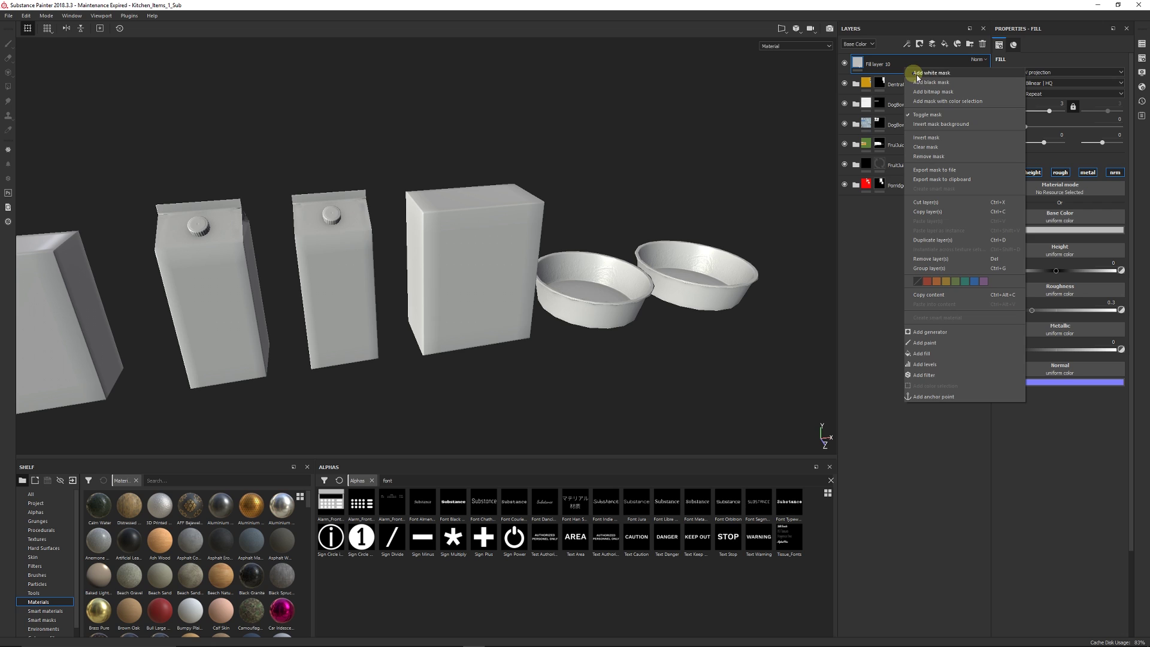
{"action": "left_click", "coordinate": [921, 84]}
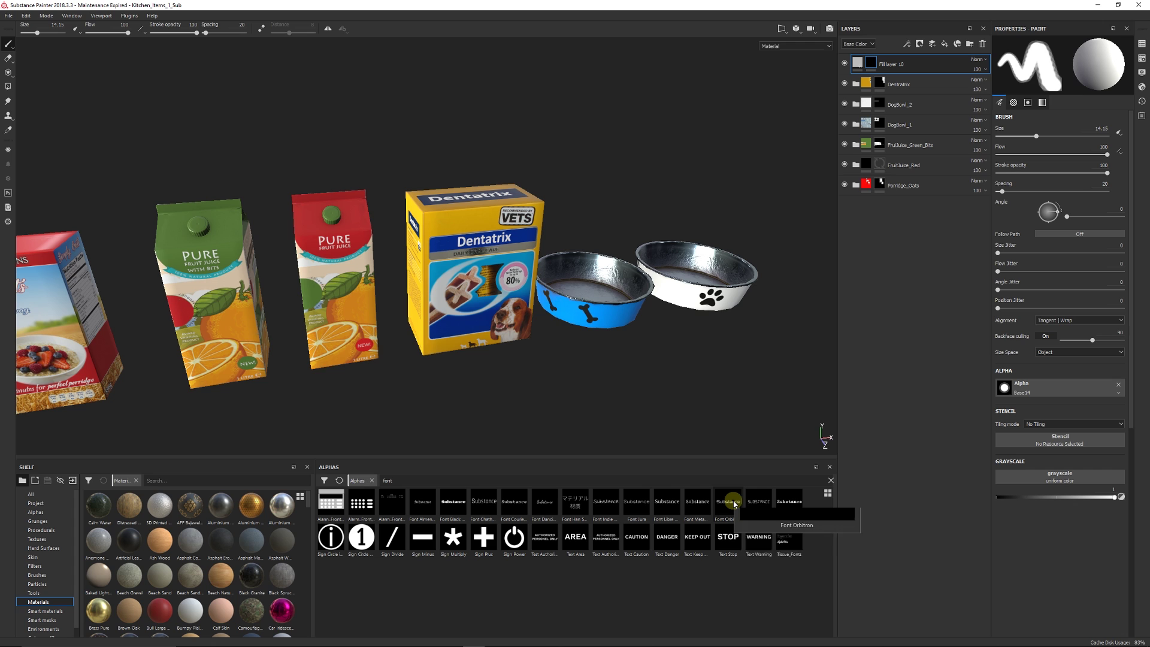
Load the Font Libre Baskerville alpha into the mask brush and set its text to "Treats!".
{"action": "mouse_move", "coordinate": [709, 505]}
{"action": "left_click", "coordinate": [666, 503]}
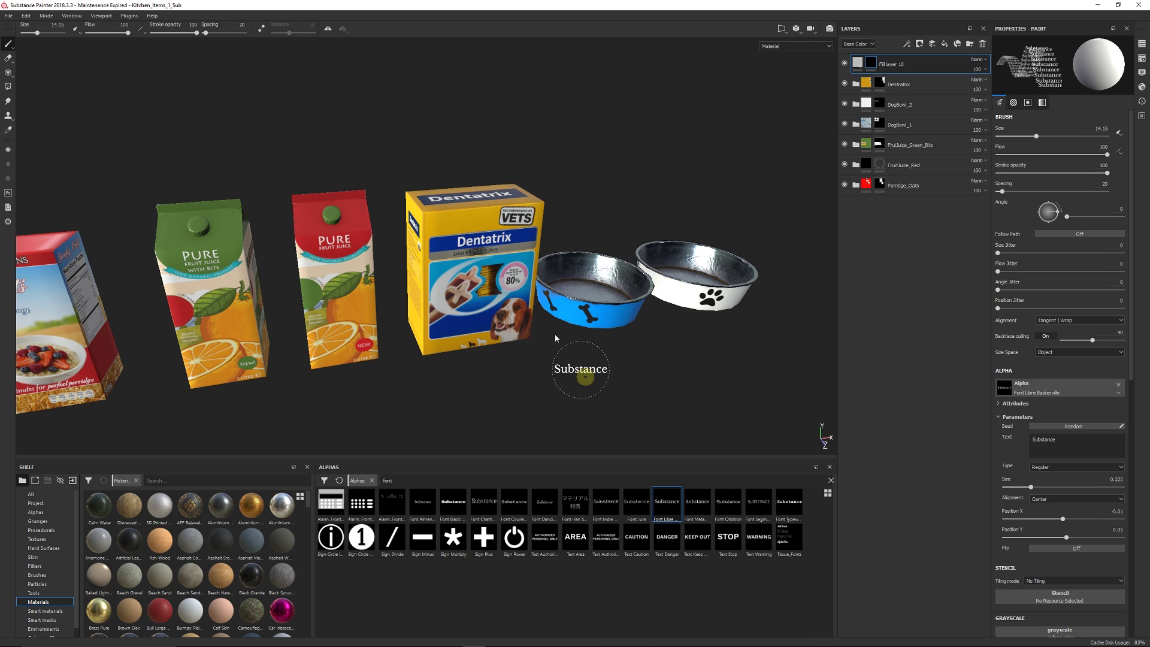
{"action": "left_click_drag", "start_coordinate": [498, 321], "coordinate": [453, 295], "text": "alt+shift"}
{"action": "scroll", "coordinate": [464, 225], "scroll_direction": "up", "scroll_amount": 4}
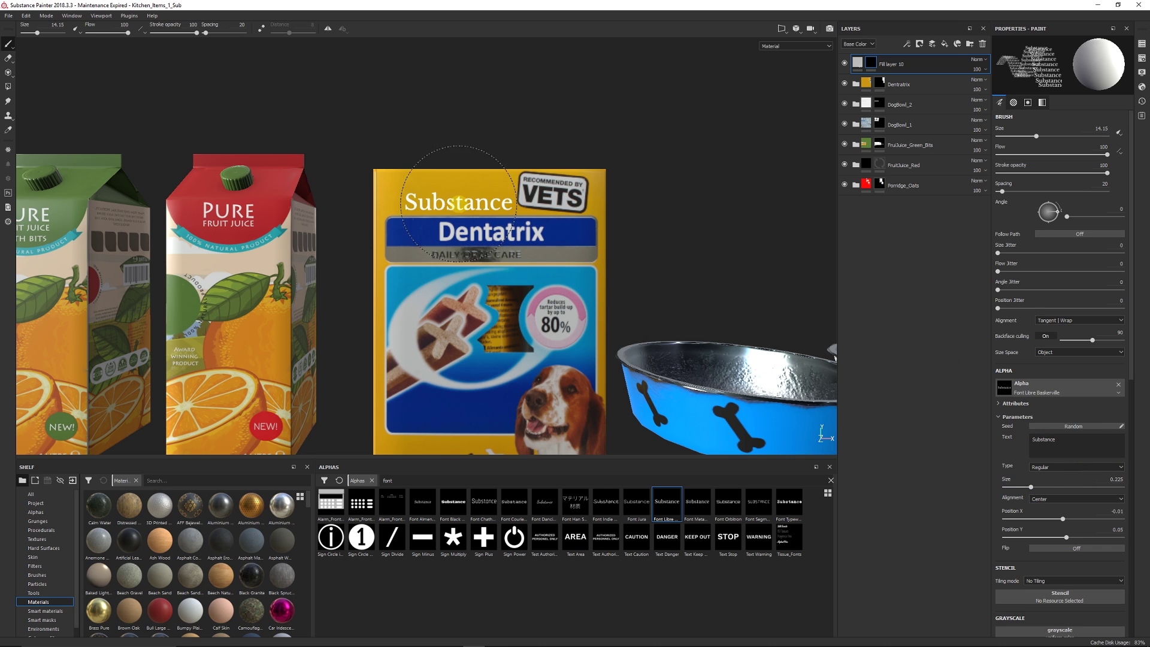
{"action": "key", "text": "f"}
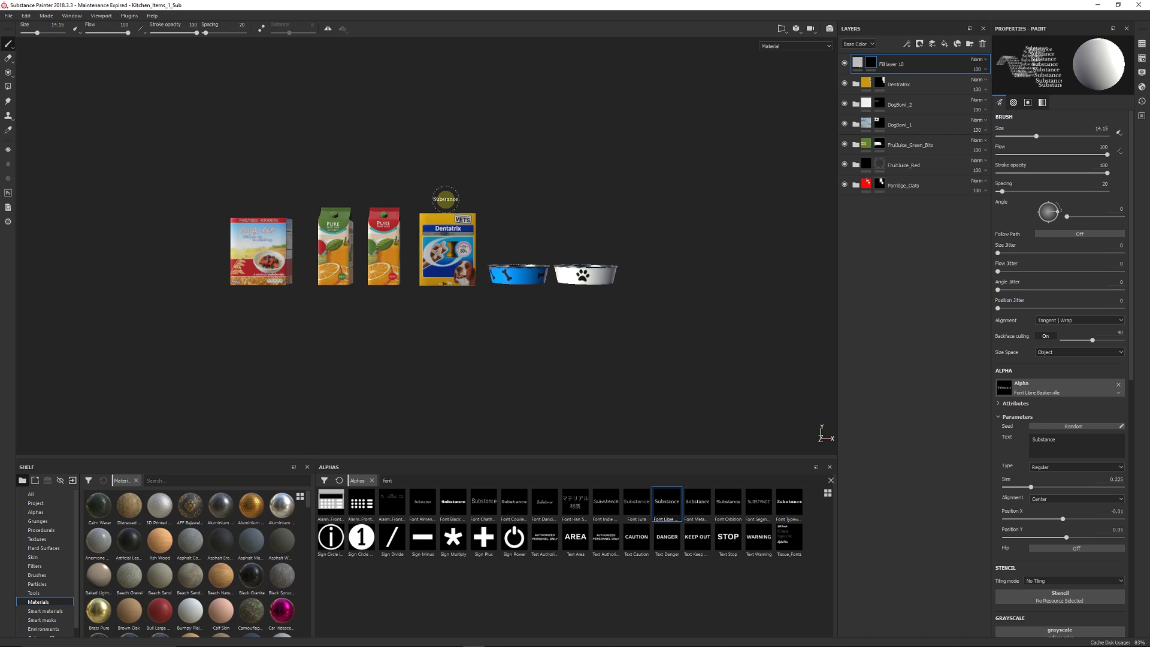
{"action": "double_click", "coordinate": [1063, 455]}
{"action": "type", "text": "f"}
{"action": "key", "text": "BackSpace"}
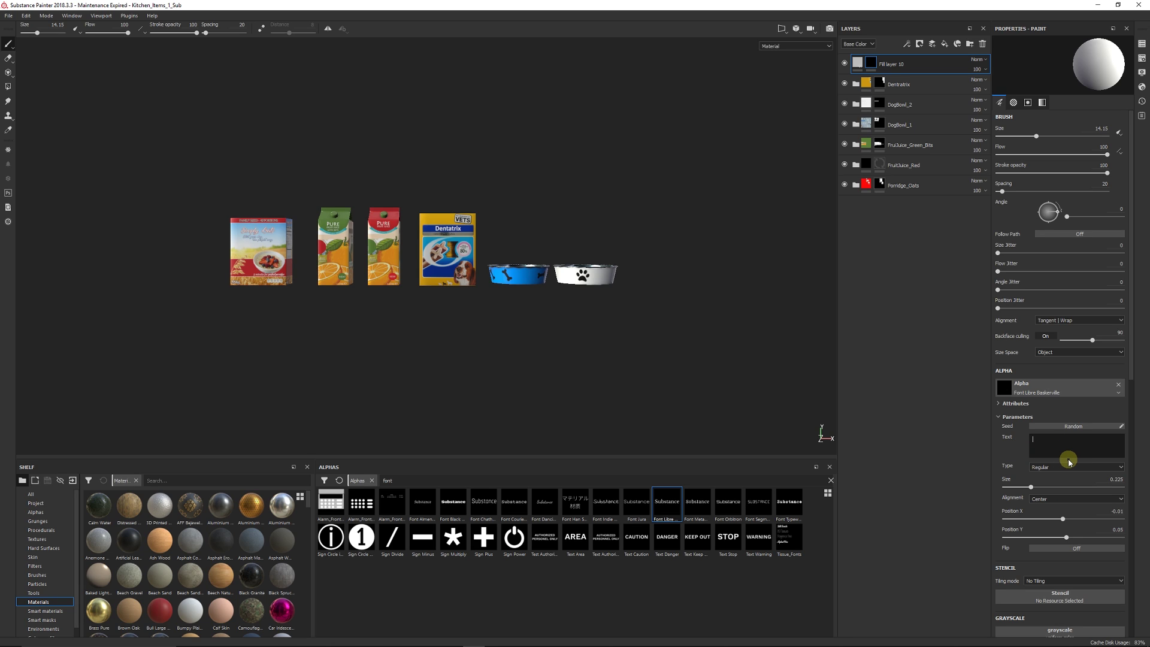
{"action": "type", "text": "Treats!"}
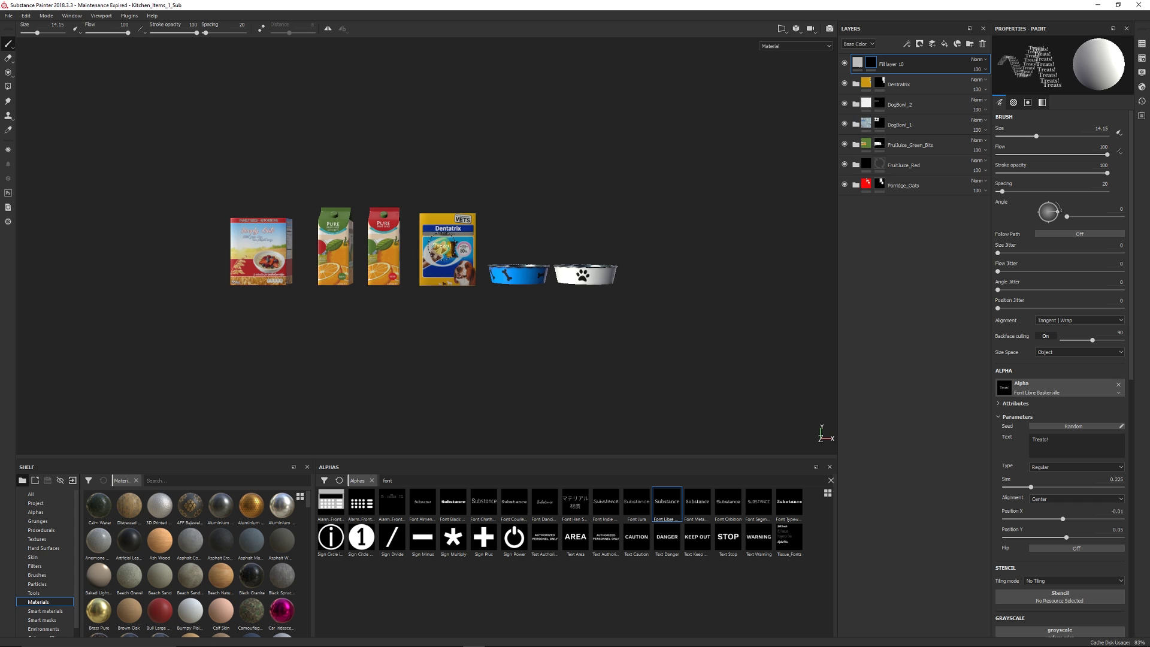
Enlarge the brush to about 19.05 and set the text alpha's type to Bold and its size to 0.33.
{"action": "scroll", "coordinate": [443, 251], "scroll_direction": "up", "scroll_amount": 3}
{"action": "scroll", "coordinate": [457, 284], "scroll_direction": "up", "scroll_amount": 5}
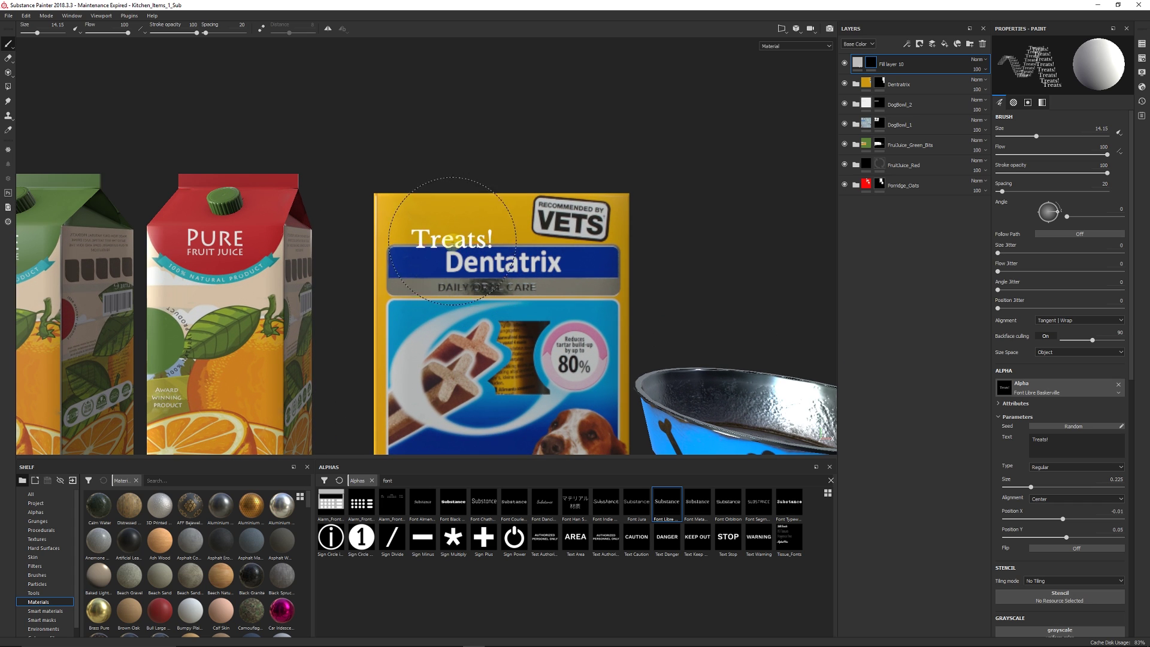
{"action": "key", "text": "bracketright"}
{"action": "key", "text": "bracketright"}
{"action": "key", "text": "bracketright"}
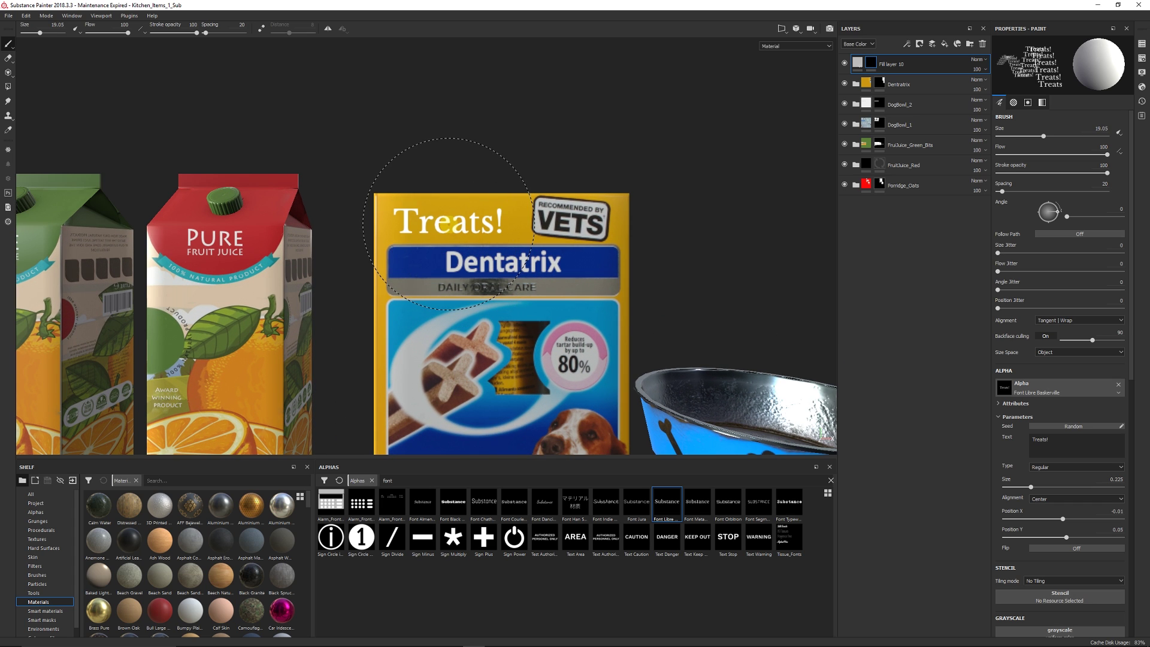
{"action": "left_click", "coordinate": [1060, 466]}
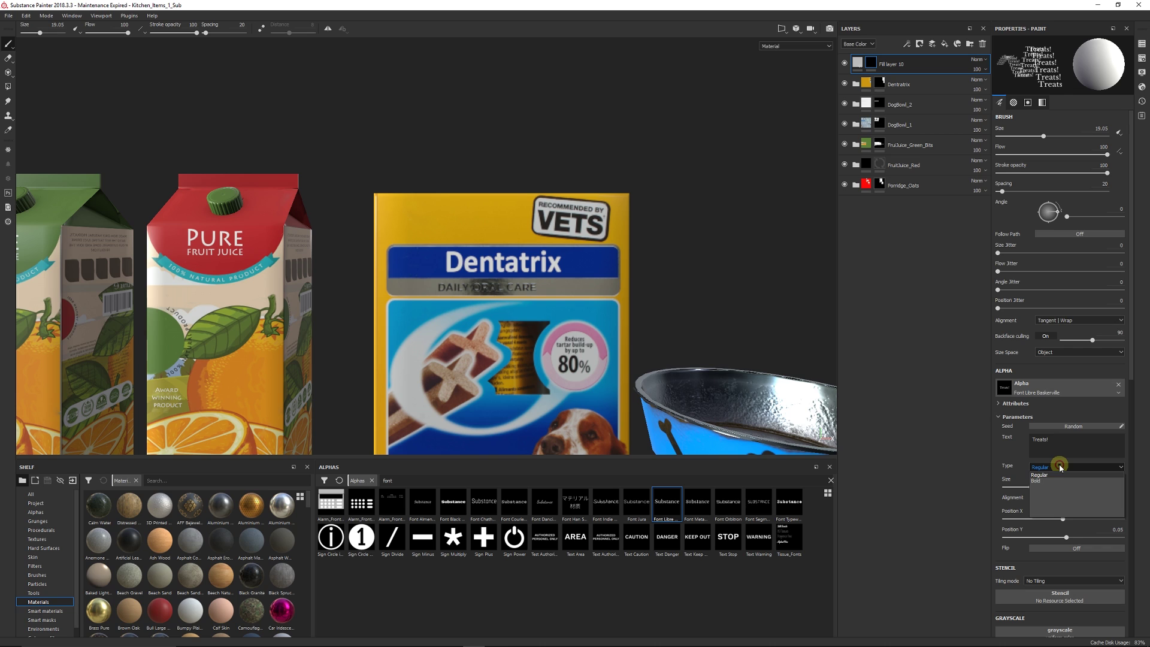
{"action": "left_click", "coordinate": [1055, 480]}
{"action": "left_click_drag", "start_coordinate": [1040, 485], "coordinate": [1043, 487]}
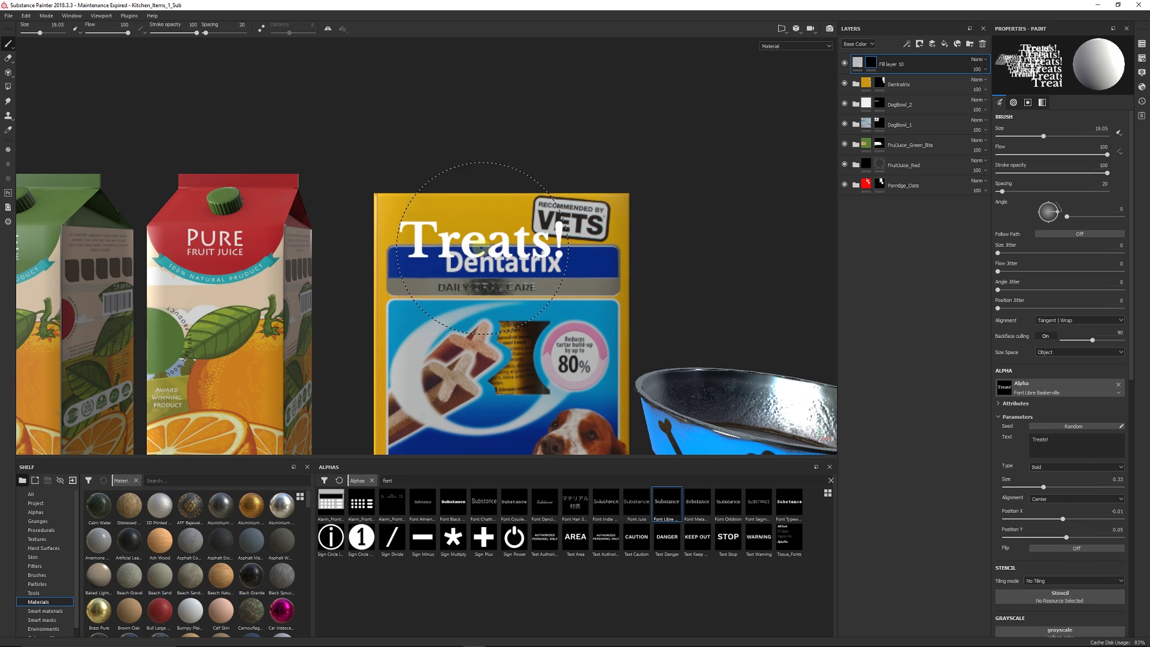
Reduce the brush size to about 14.17 and stamp "Treats!" on the yellow box front beside the vets badge.
{"action": "key", "text": "bracketleft"}
{"action": "key", "text": "bracketleft"}
{"action": "key", "text": "bracketleft"}
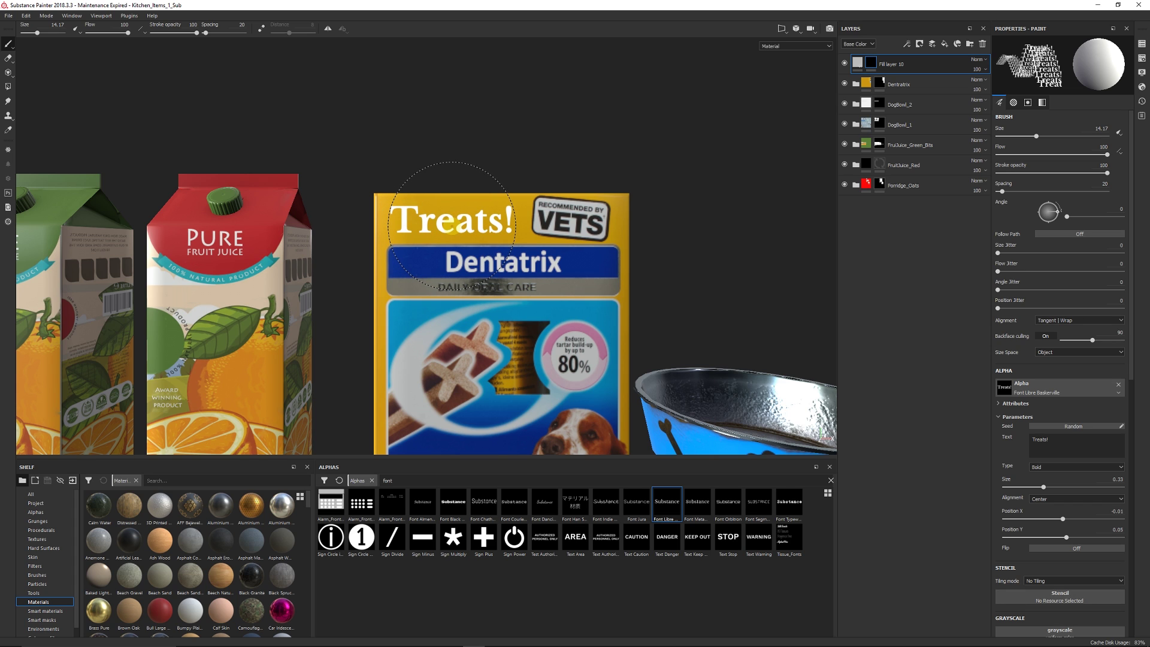
{"action": "left_click", "coordinate": [455, 221]}
{"action": "left_click_drag", "start_coordinate": [492, 291], "coordinate": [597, 308], "text": "alt"}
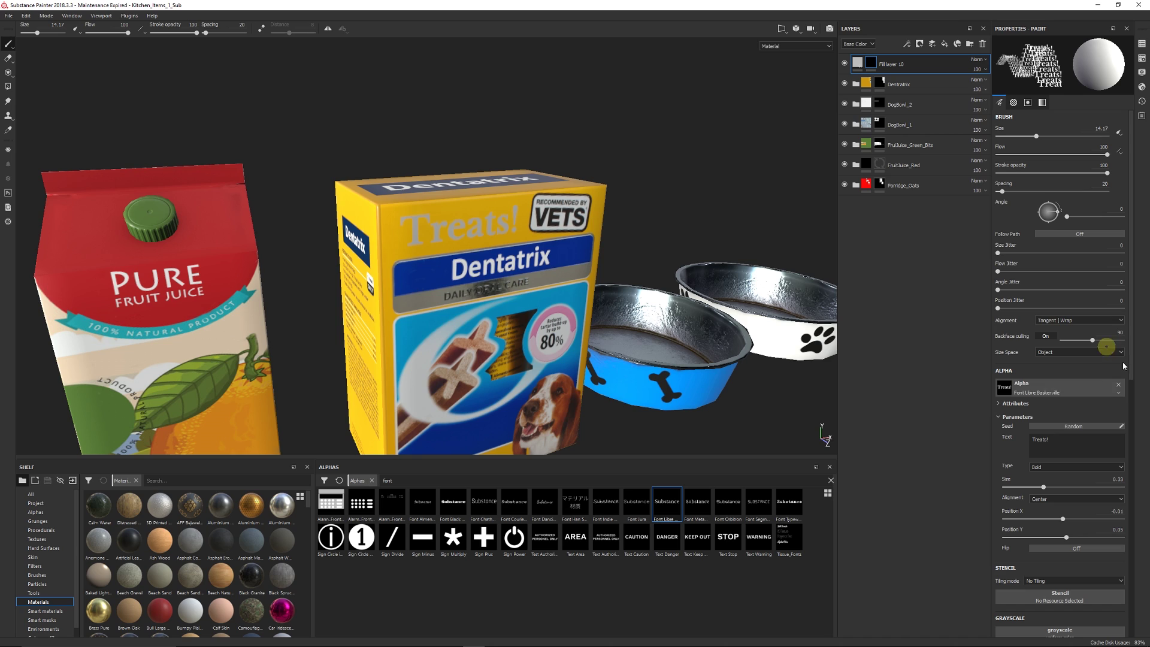
Replace the font alpha's text with "For Dogs!".
{"action": "left_click", "coordinate": [1053, 434]}
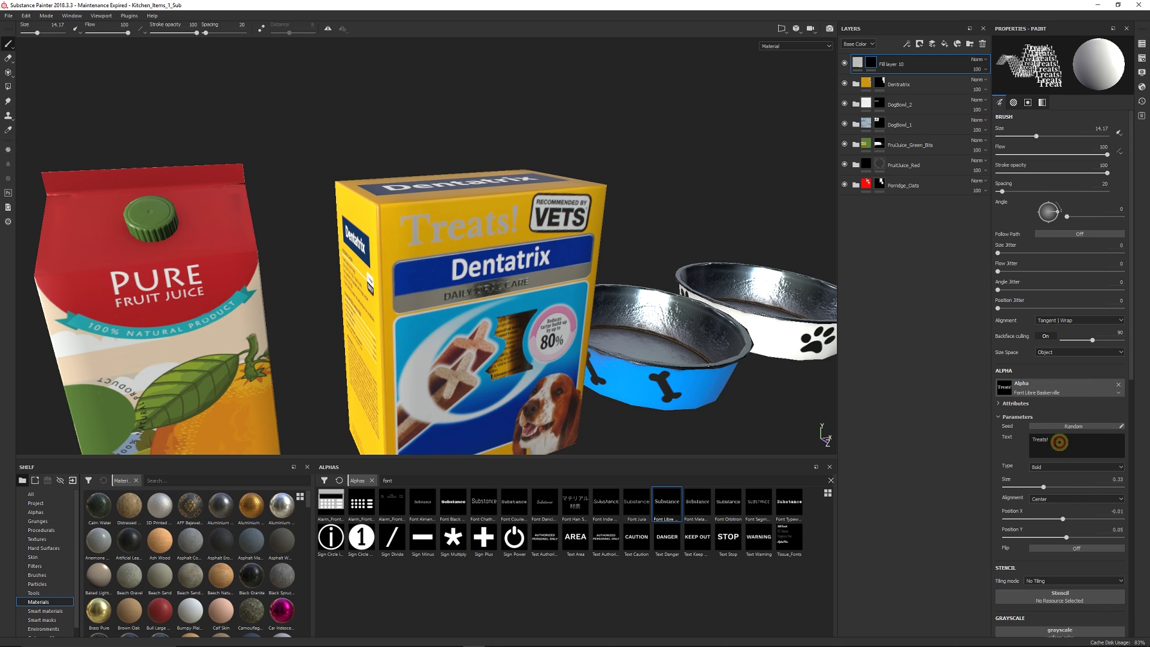
{"action": "left_click_drag", "start_coordinate": [1059, 440], "coordinate": [1009, 440]}
{"action": "type", "text": "F"}
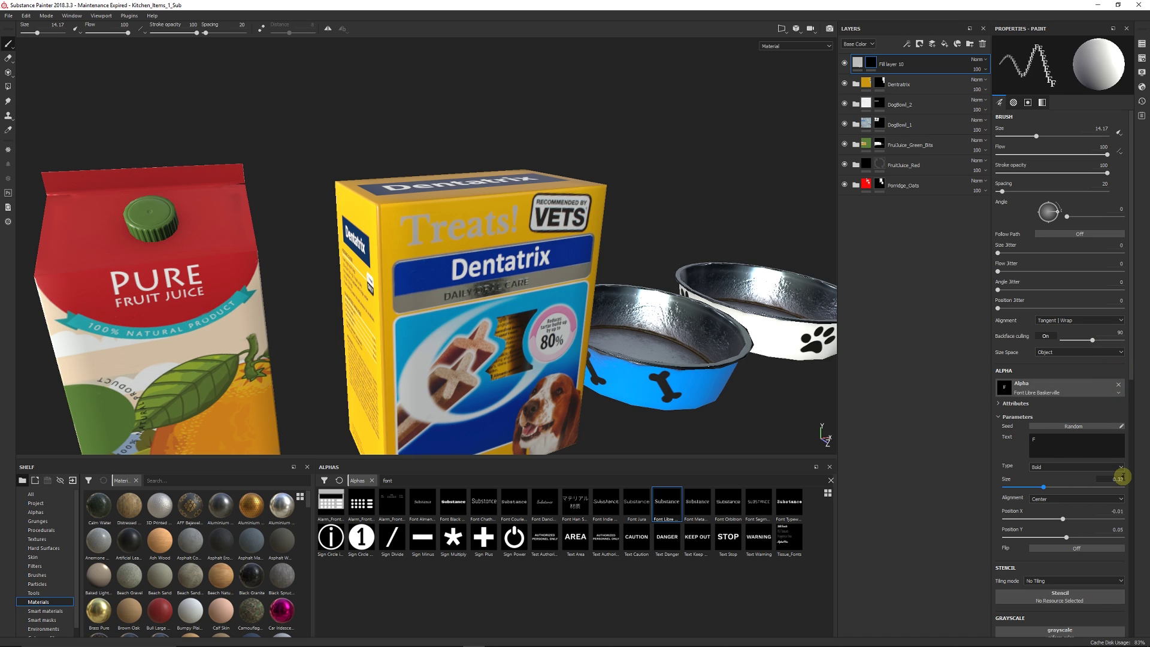
{"action": "type", "text": "or Dogs!"}
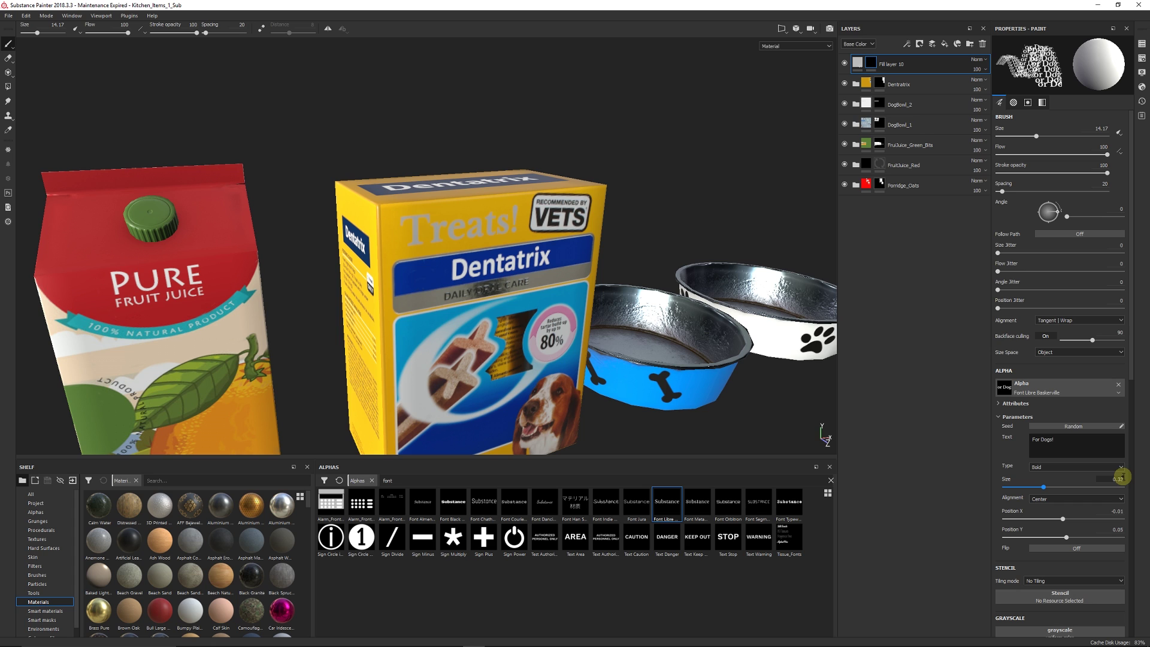
Fit the "For Dogs!" text to the yellow strip by setting its size to 0.22 and the brush size to about 10.01.
{"action": "left_click_drag", "start_coordinate": [541, 348], "coordinate": [517, 263], "text": "alt"}
{"action": "mouse_move", "coordinate": [474, 366]}
{"action": "left_mouse_down", "text": "alt"}
{"action": "mouse_move", "coordinate": [421, 352]}
{"action": "mouse_move", "coordinate": [392, 324]}
{"action": "left_mouse_up", "text": "alt"}
{"action": "key", "text": "bracketright"}
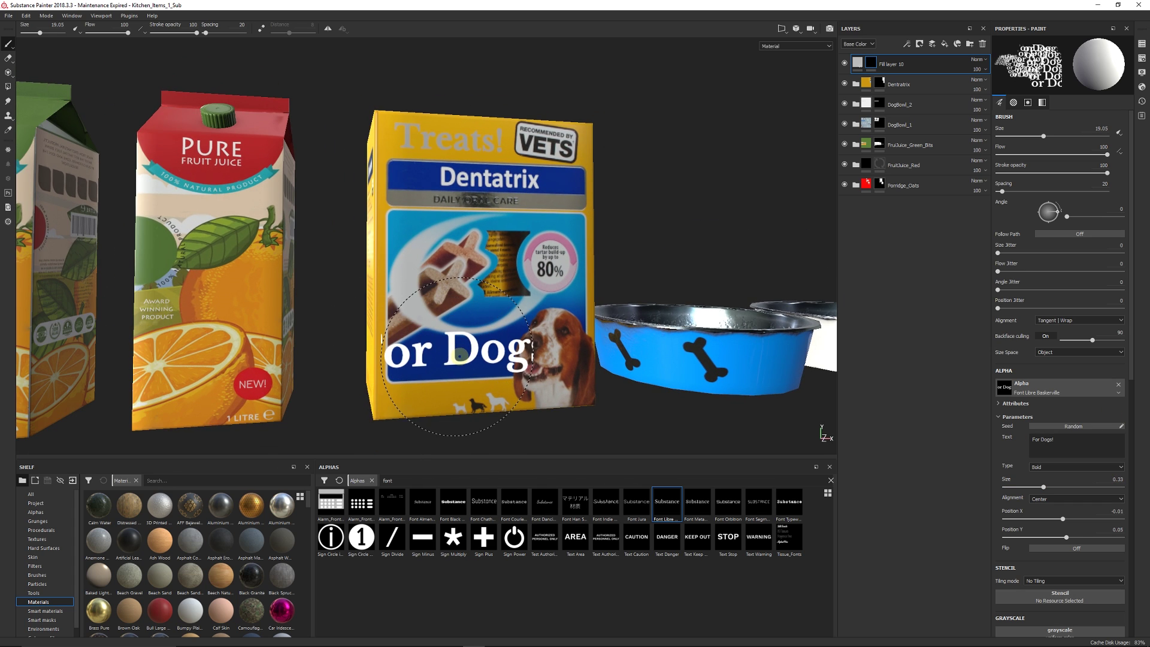
{"action": "key", "text": "bracketleft"}
{"action": "left_click_drag", "start_coordinate": [1043, 487], "coordinate": [1034, 487]}
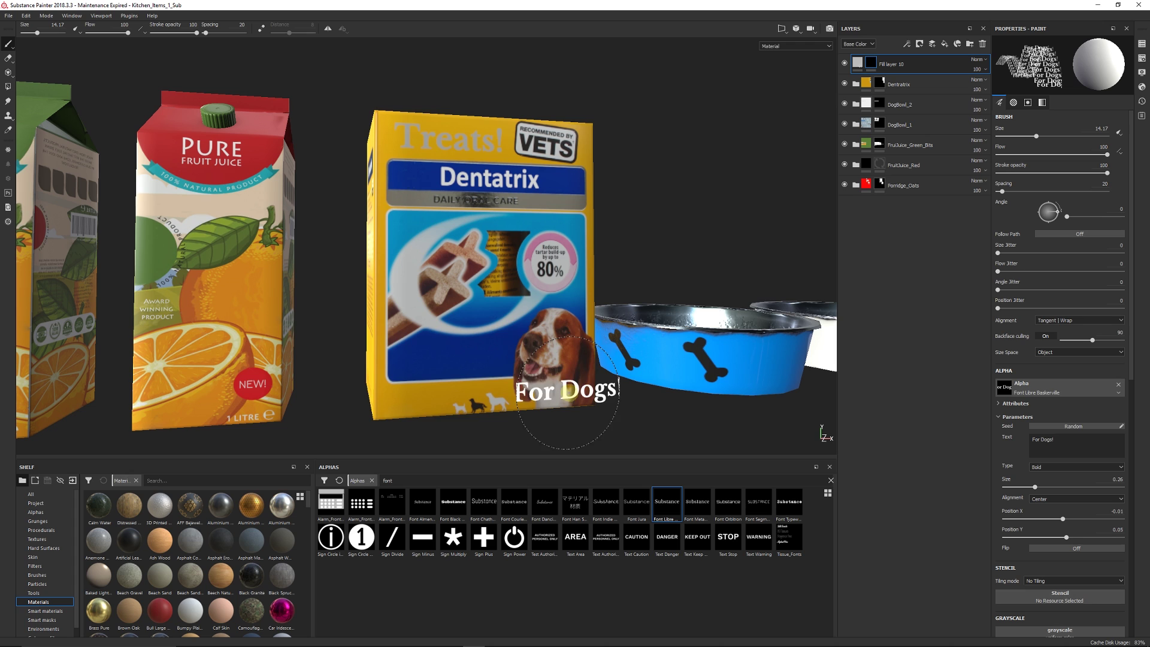
{"action": "left_click_drag", "start_coordinate": [453, 372], "coordinate": [427, 365], "text": "alt"}
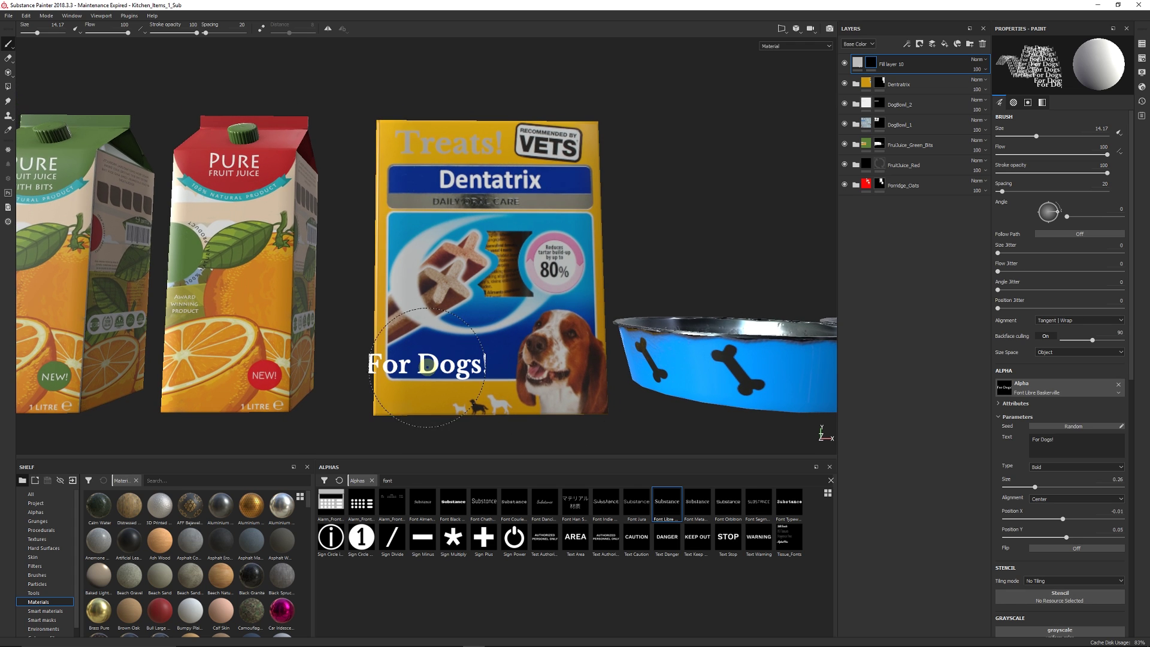
{"action": "scroll", "coordinate": [432, 368], "scroll_direction": "up", "scroll_amount": 1}
{"action": "middle_click_drag", "start_coordinate": [432, 384], "coordinate": [455, 313], "text": "alt"}
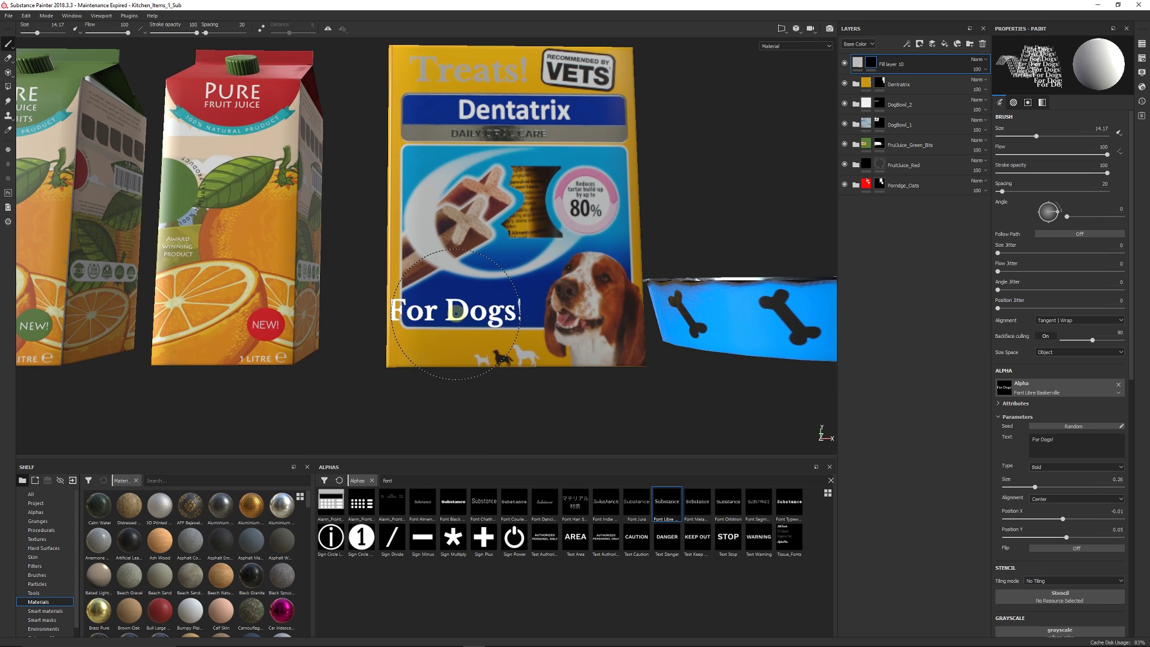
{"action": "left_click", "coordinate": [1029, 487]}
{"action": "key", "text": "bracketleft"}
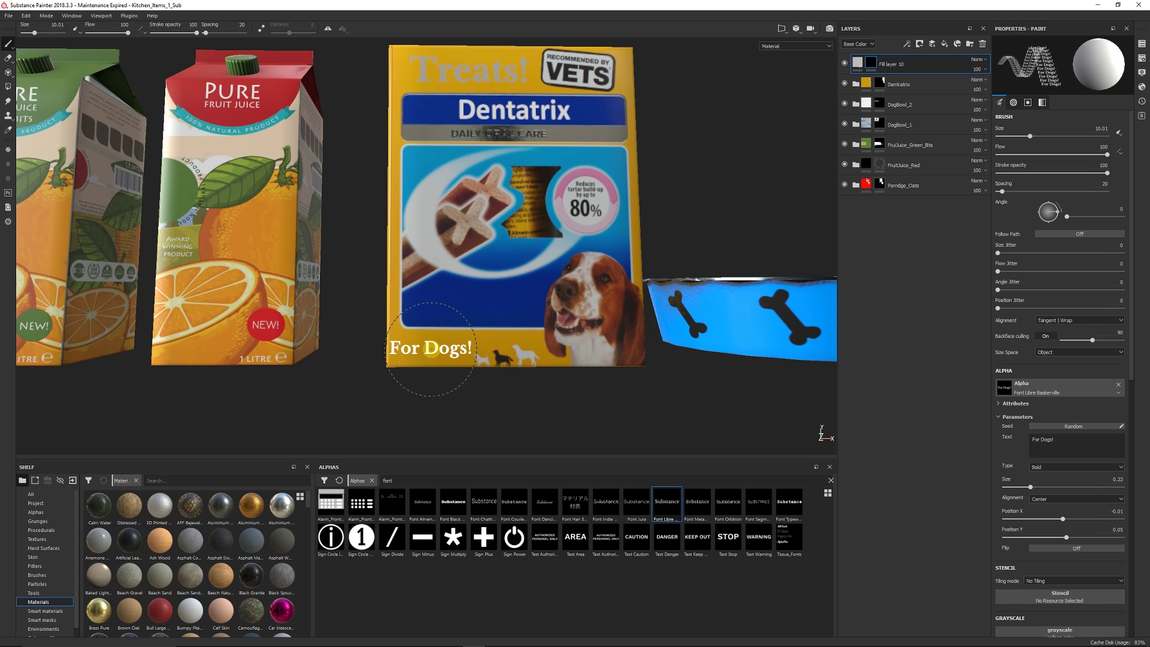
Stamp "For Dogs!" on the lower yellow strip of the Dentatrix box, beside the small dog silhouettes.
{"action": "scroll", "coordinate": [430, 347], "scroll_direction": "up", "scroll_amount": 4}
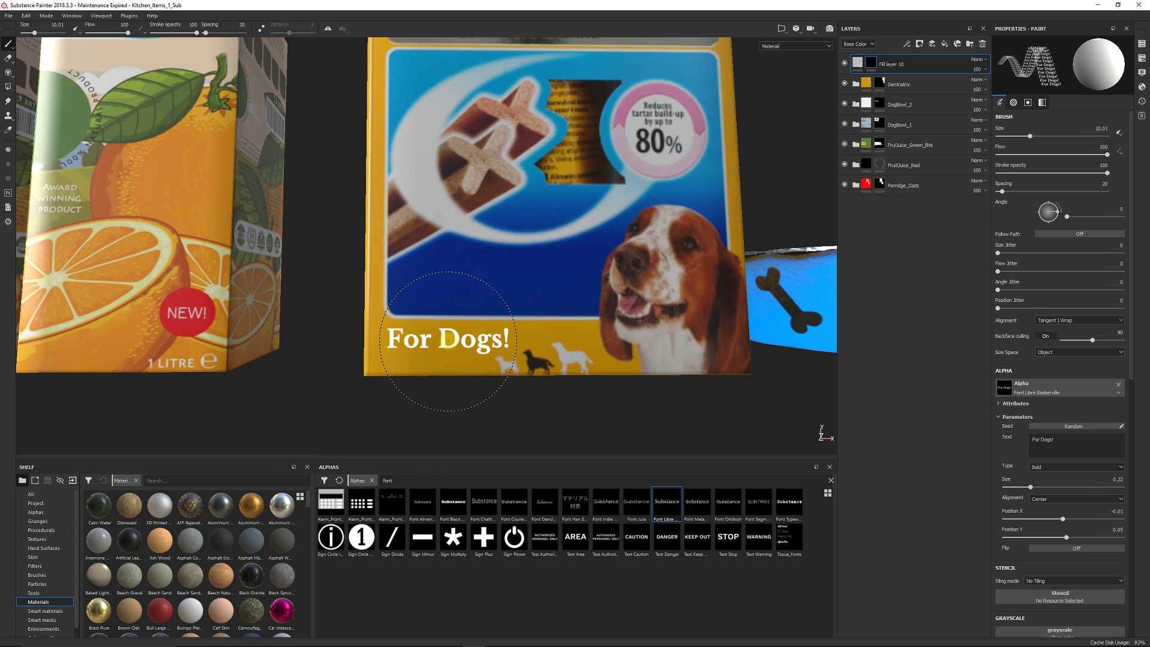
{"action": "left_click_drag", "start_coordinate": [601, 233], "coordinate": [625, 259], "text": "alt"}
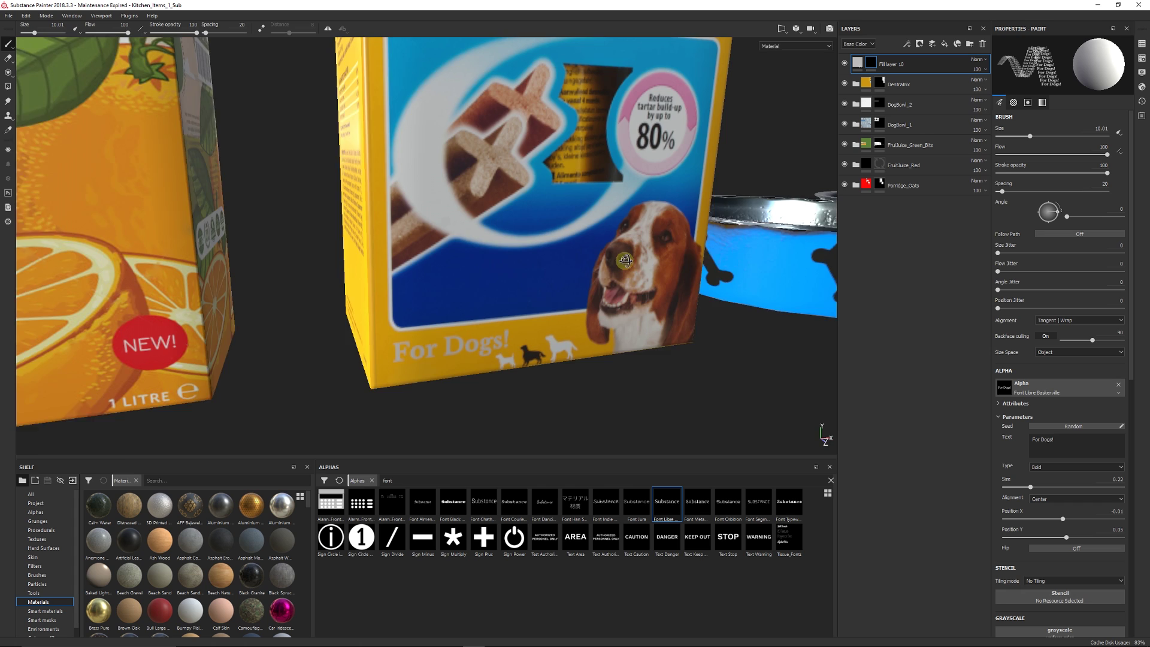
{"action": "scroll", "coordinate": [624, 260], "scroll_direction": "down", "scroll_amount": 5}
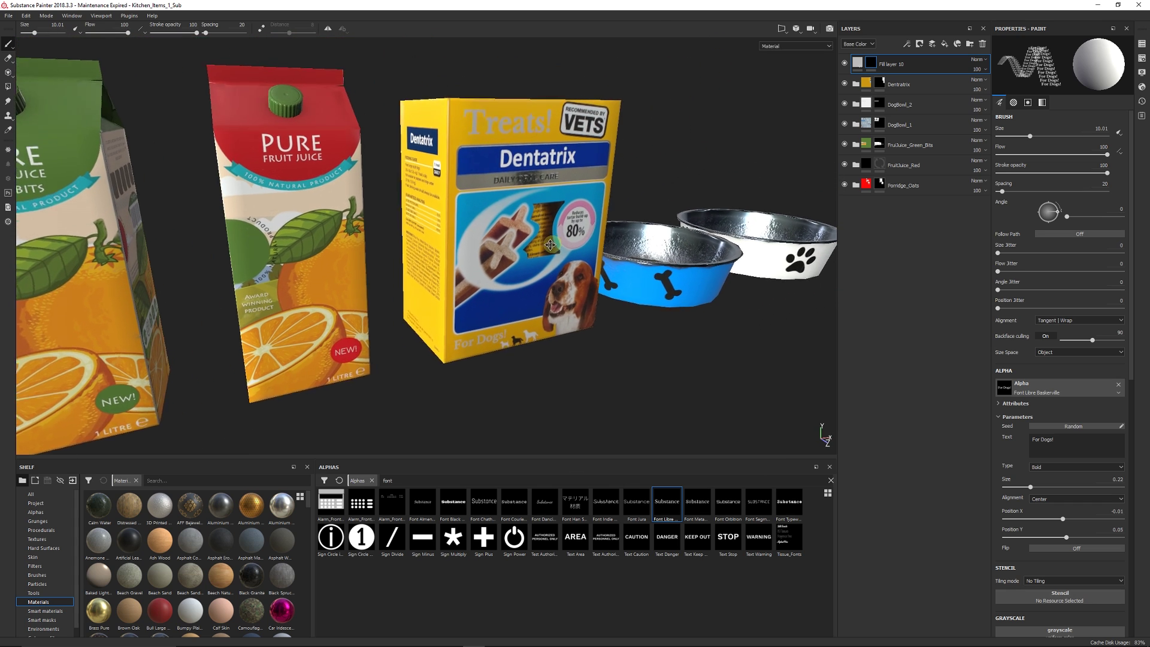
{"action": "left_click_drag", "start_coordinate": [549, 244], "coordinate": [538, 203], "text": "alt"}
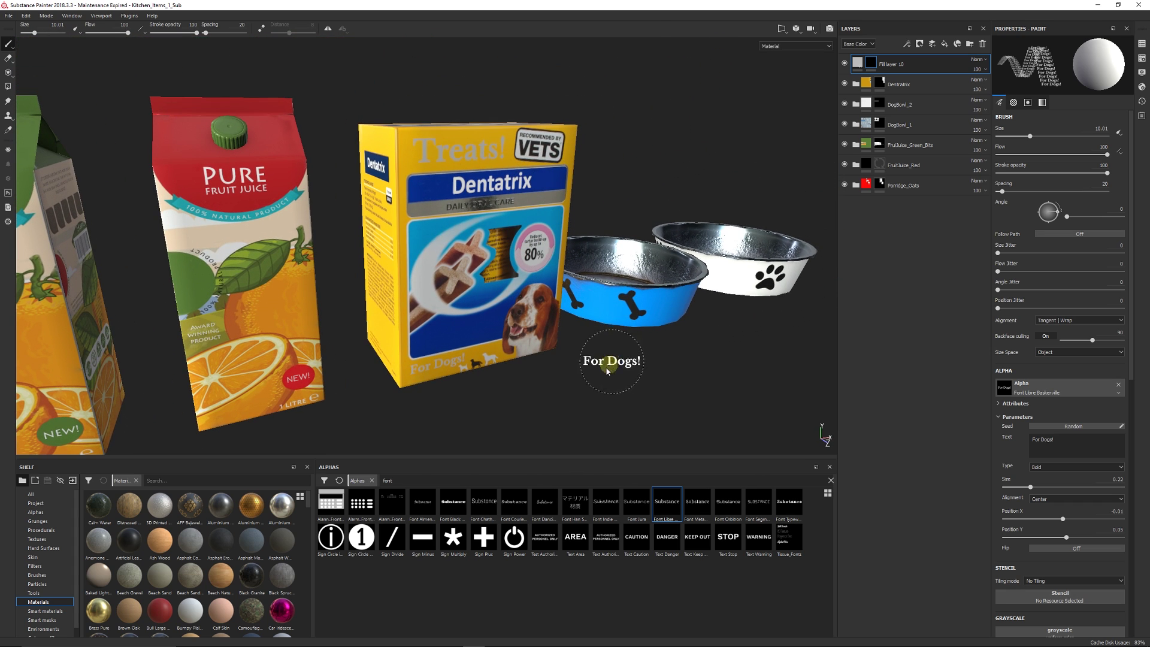
Load the Font Dancing Script alpha into the brush and open its text for editing.
{"action": "left_click", "coordinate": [544, 502]}
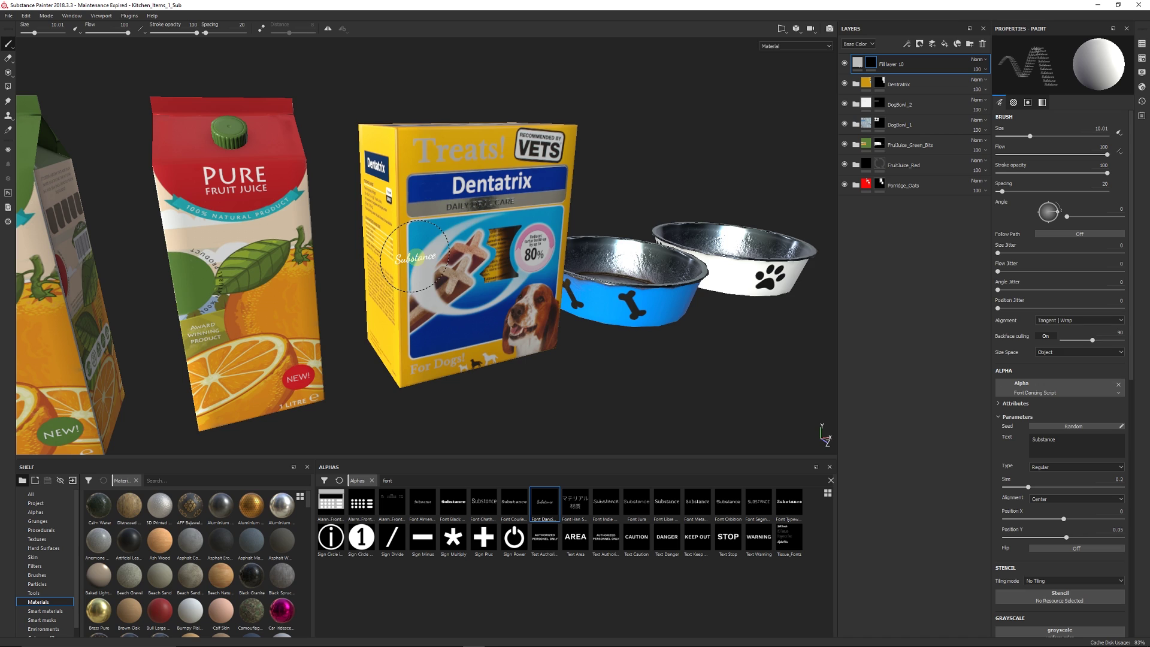
{"action": "left_click", "coordinate": [1085, 460]}
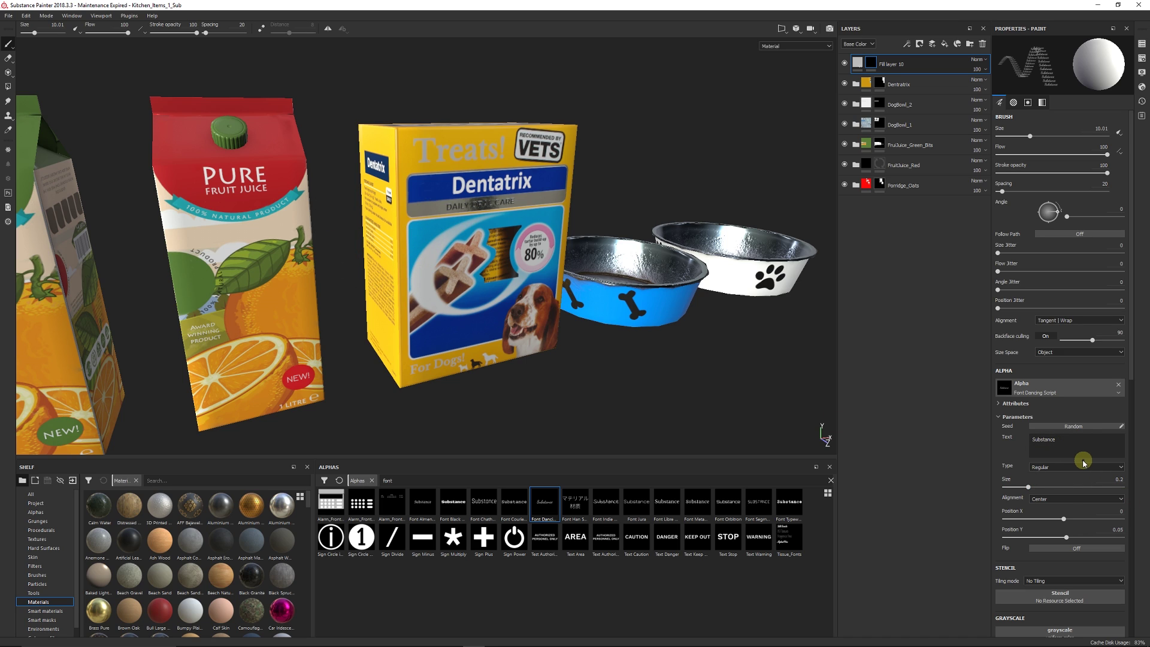
{"action": "left_click", "coordinate": [1054, 438]}
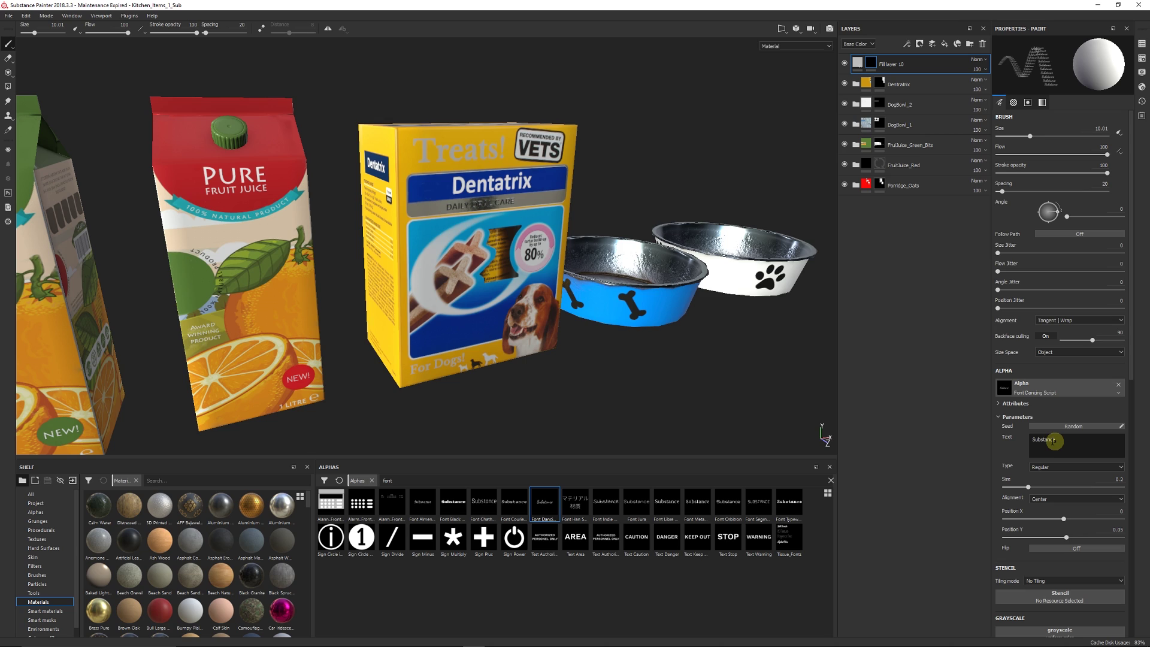